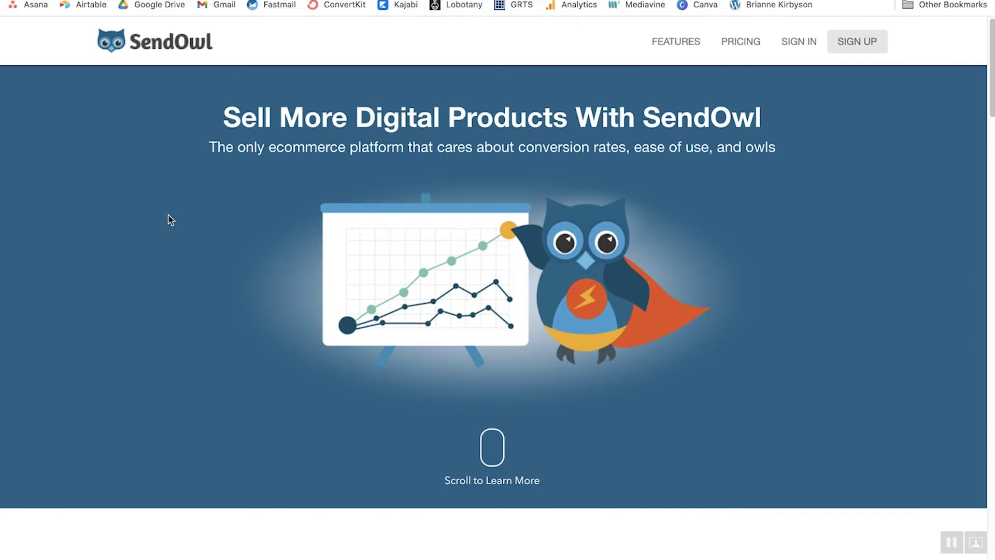
View SendOwl's pricing plans and expand the details of the $9 per month basic plan
left_click(742, 42)
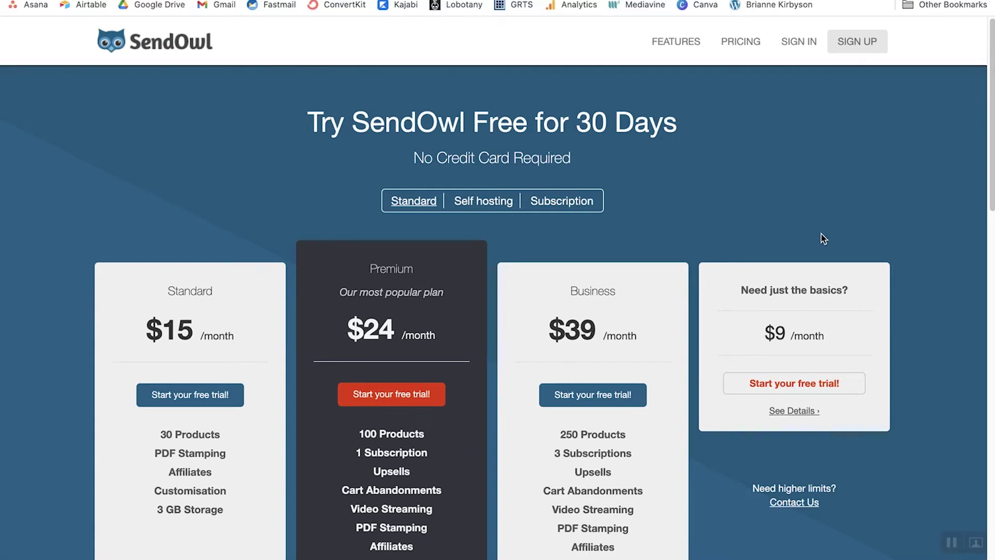
scroll(824, 239, "down", 2)
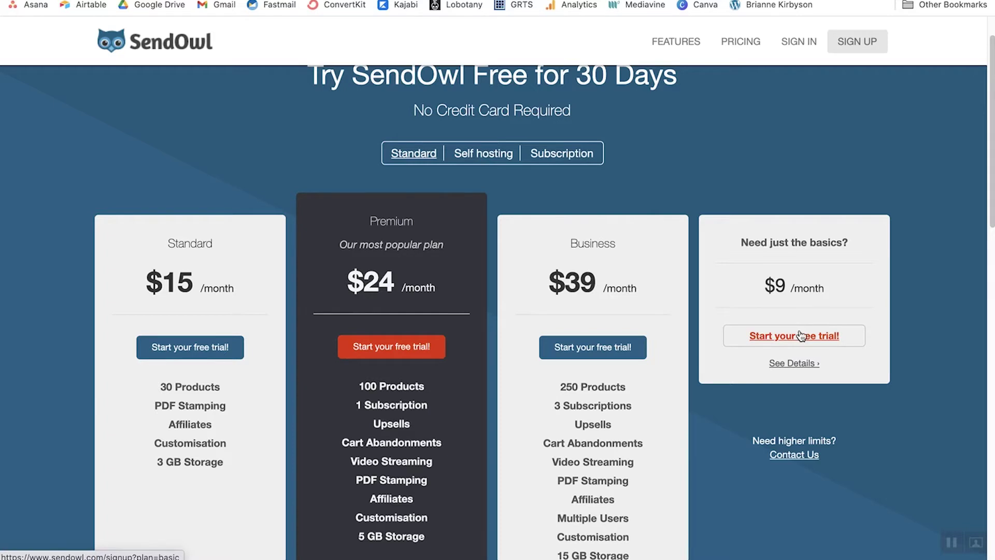
left_click(794, 366)
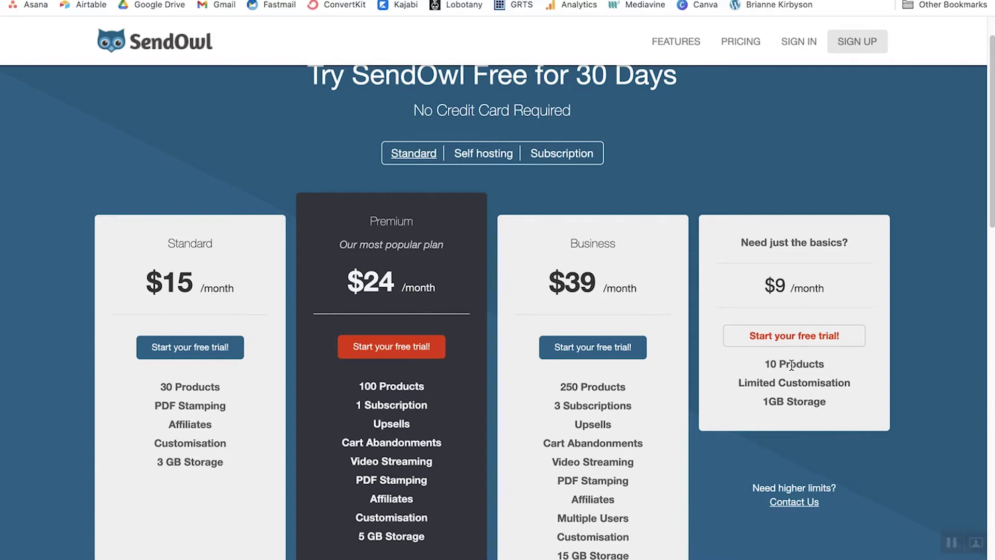
scroll(722, 173, "up", 2)
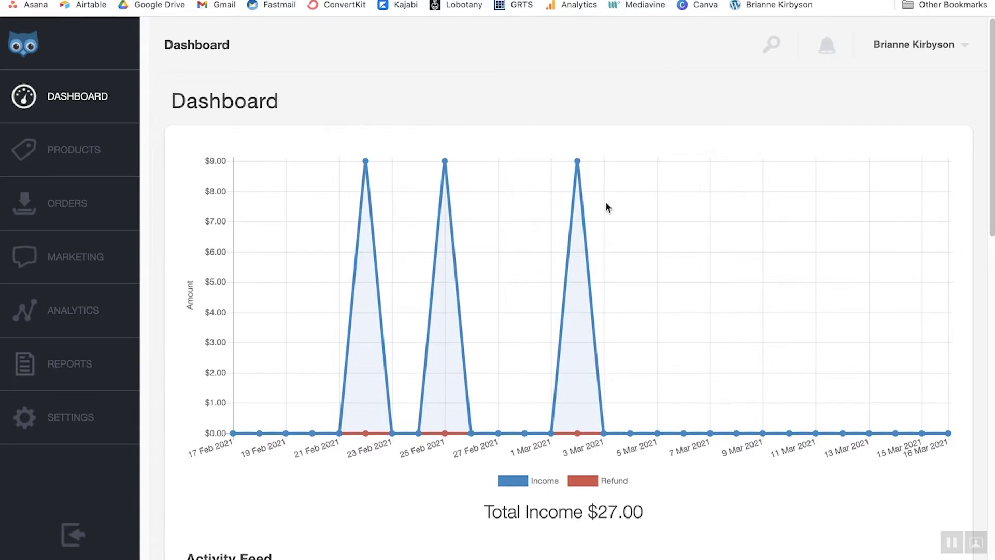
Open the payment gateway settings of the SendOwl account
left_click(78, 417)
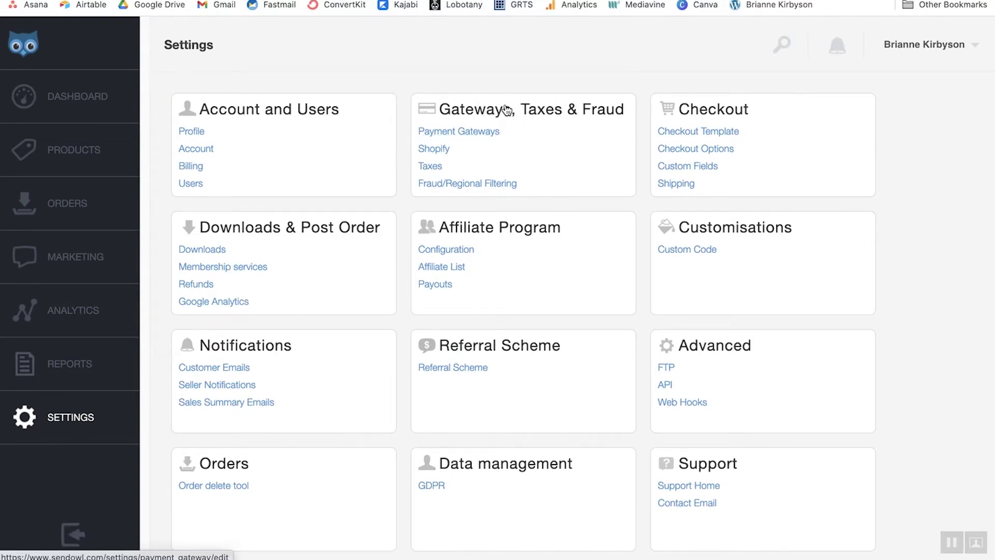
left_click(473, 135)
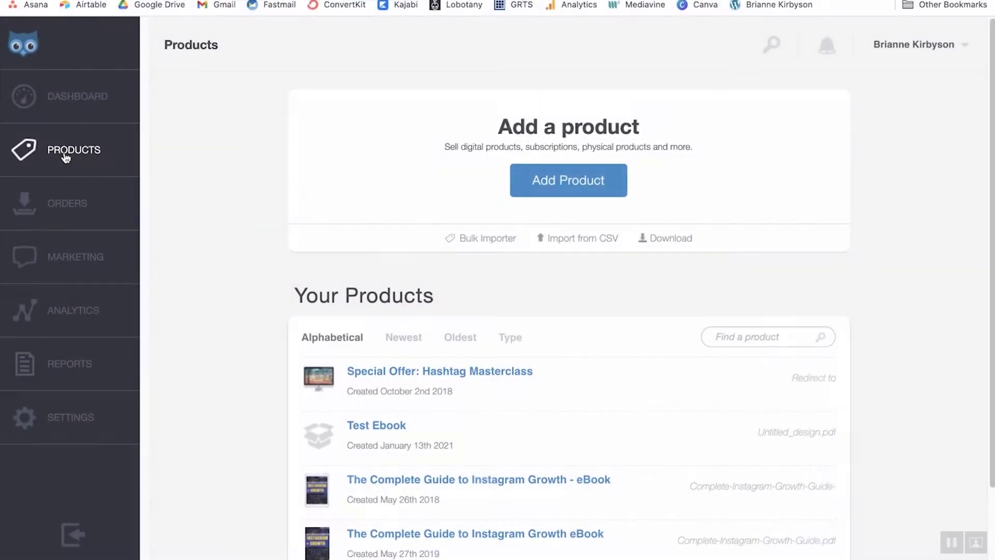
Start a new digital file product named "Instagram Growth eBook" and attach Complete-Instagram-Growth-Guide.pdf from the computer
left_click(557, 189)
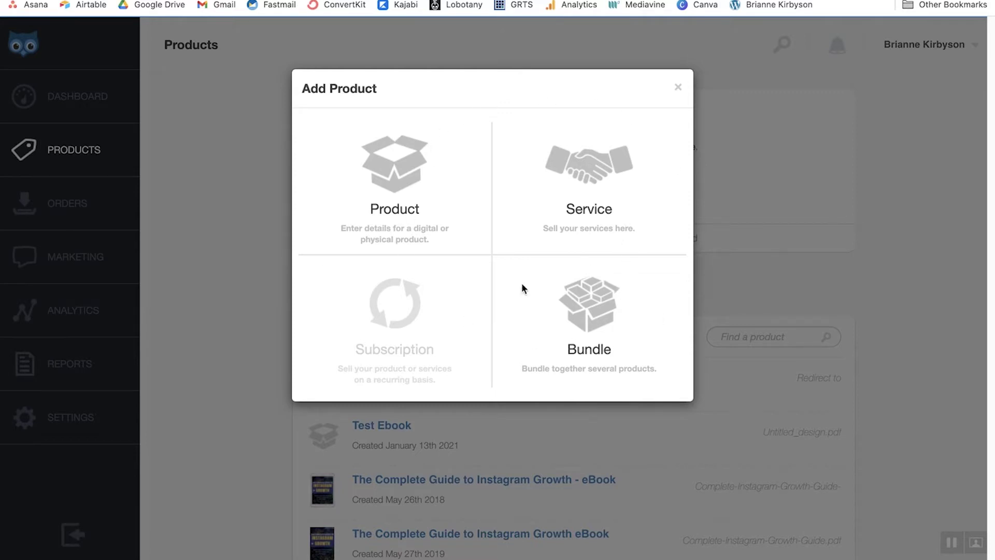
left_click(392, 170)
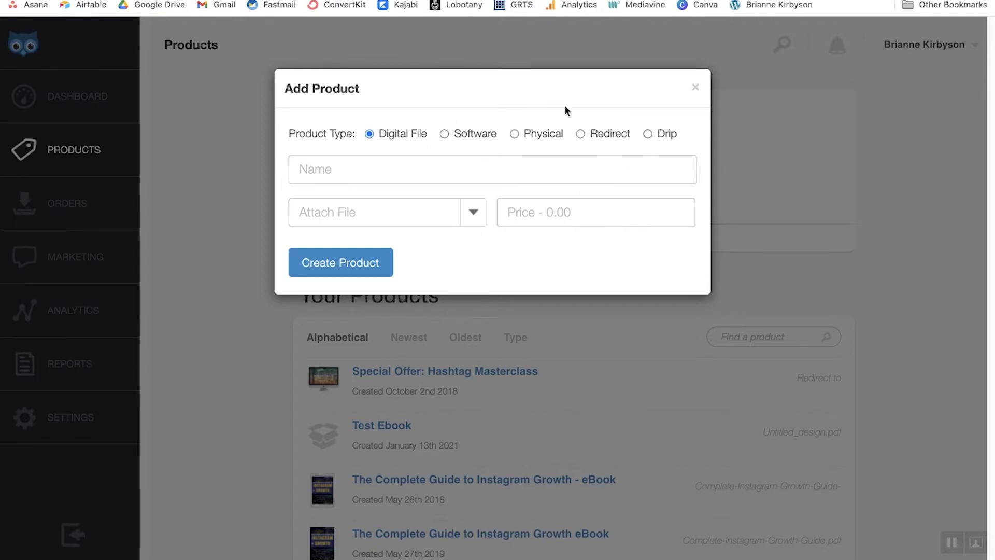
left_click(336, 169)
type("Instagram Growth eBook")
left_click(473, 212)
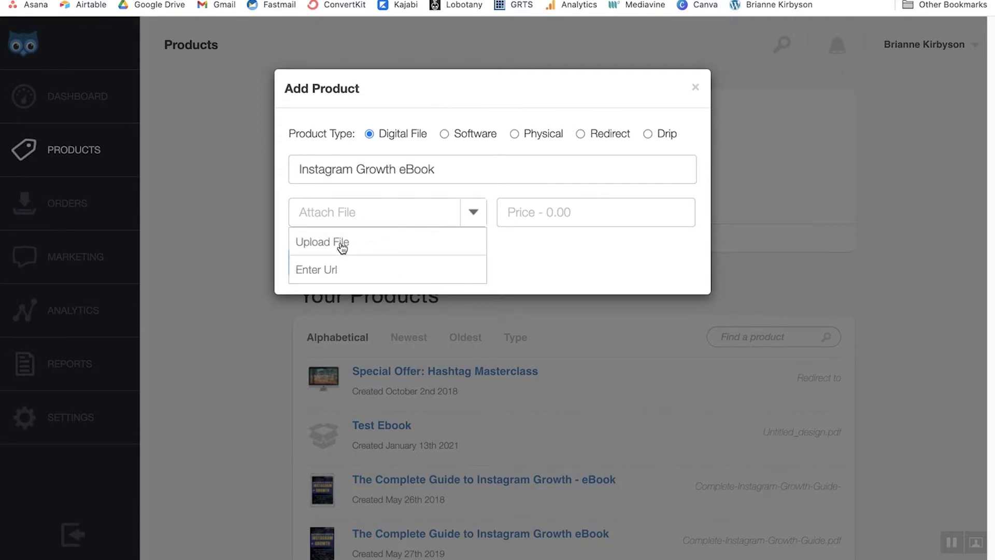
left_click(341, 244)
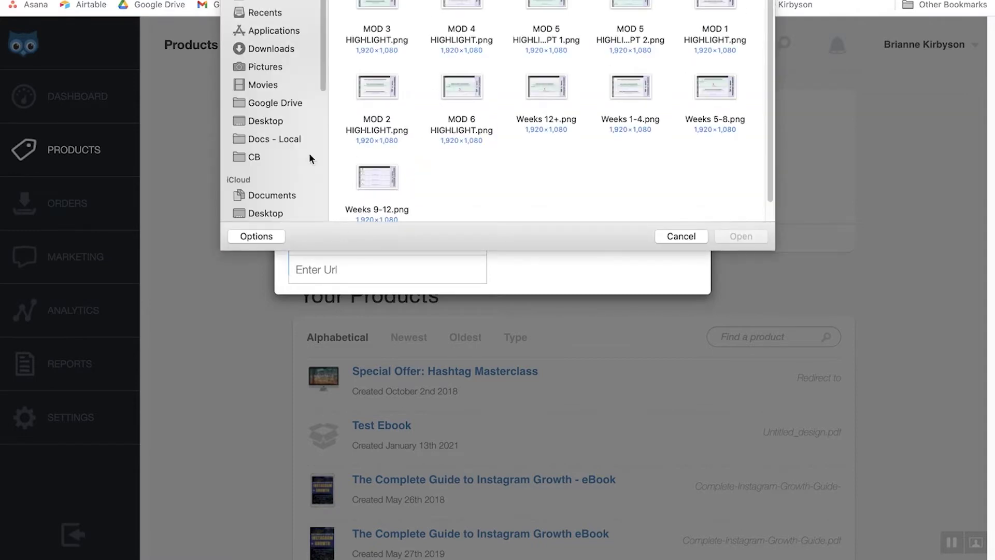
left_click(274, 196)
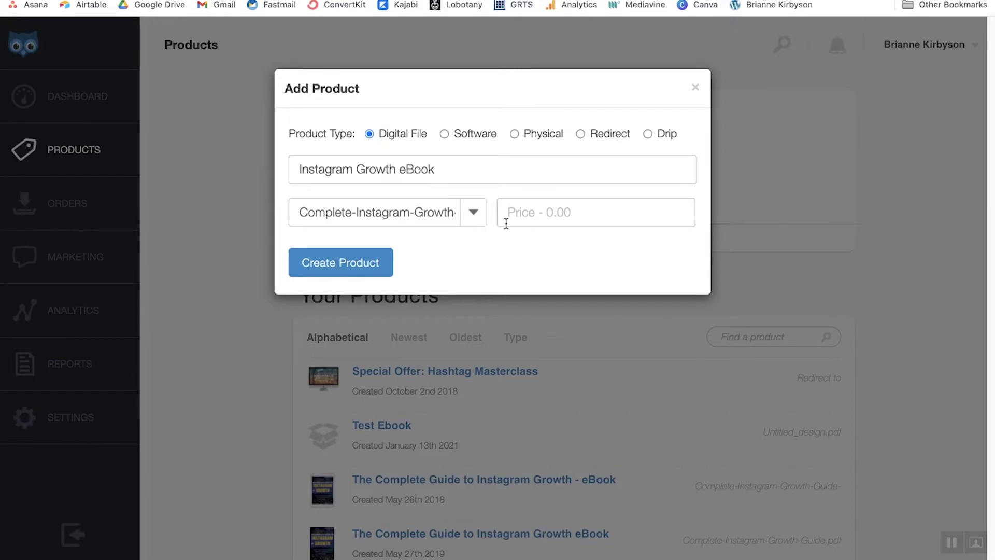
Set the new product's price to 9 and create the product
left_click(551, 215)
type("9")
left_click(352, 267)
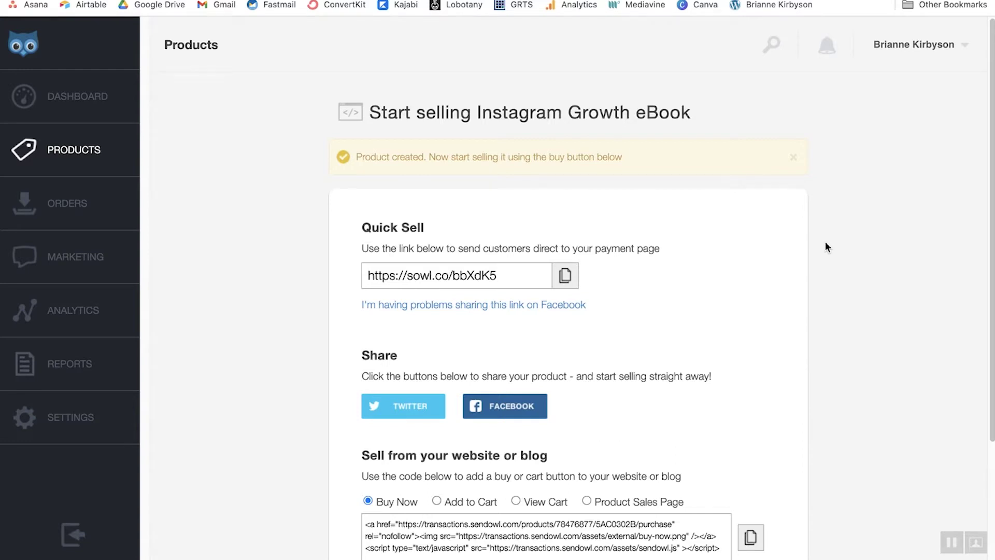
Copy the Quick Sell link and preview its checkout page with both the PayPal and credit card payment options
left_click(572, 278)
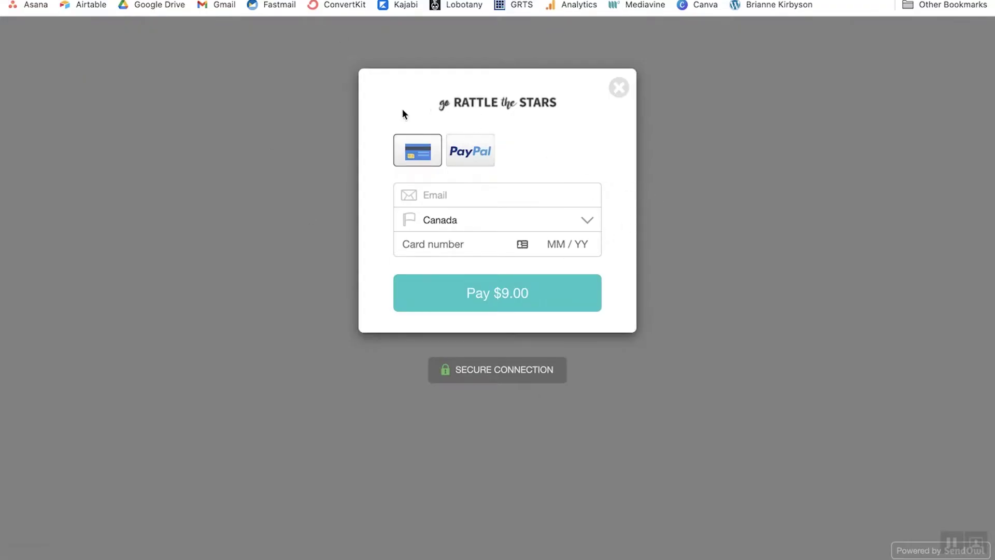
left_click(485, 154)
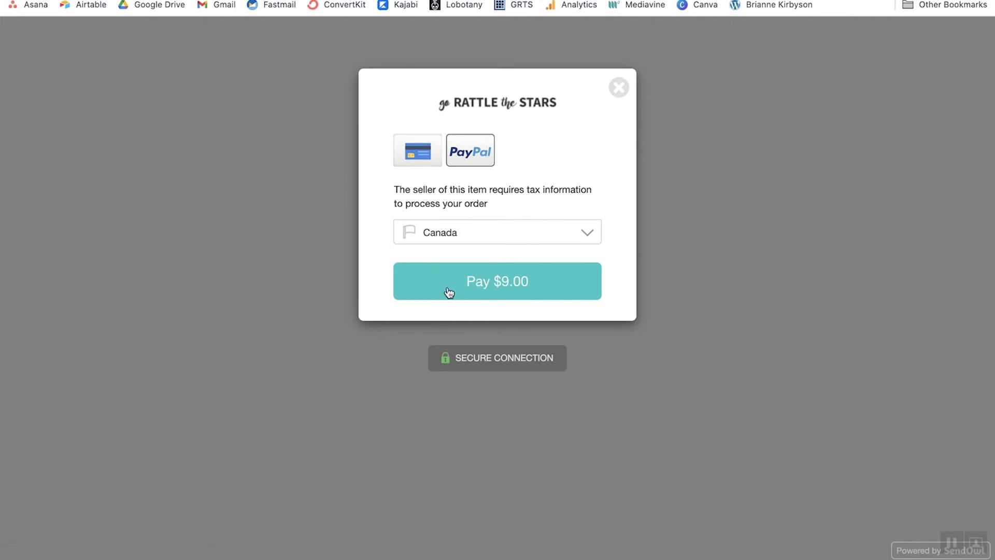
left_click(426, 145)
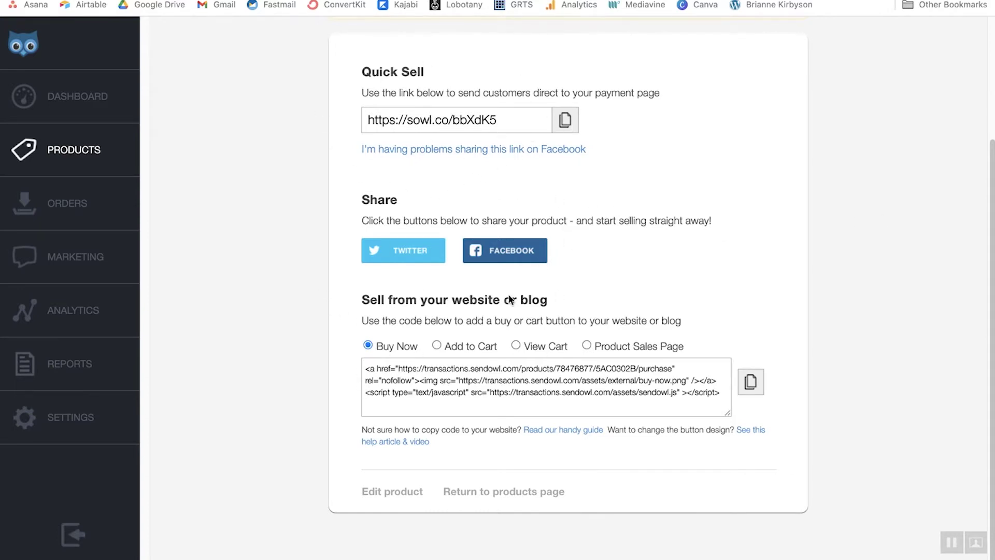
Preview the product sales page using the link in its Product Sales Page code, and proceed to buy from it
left_click(587, 345)
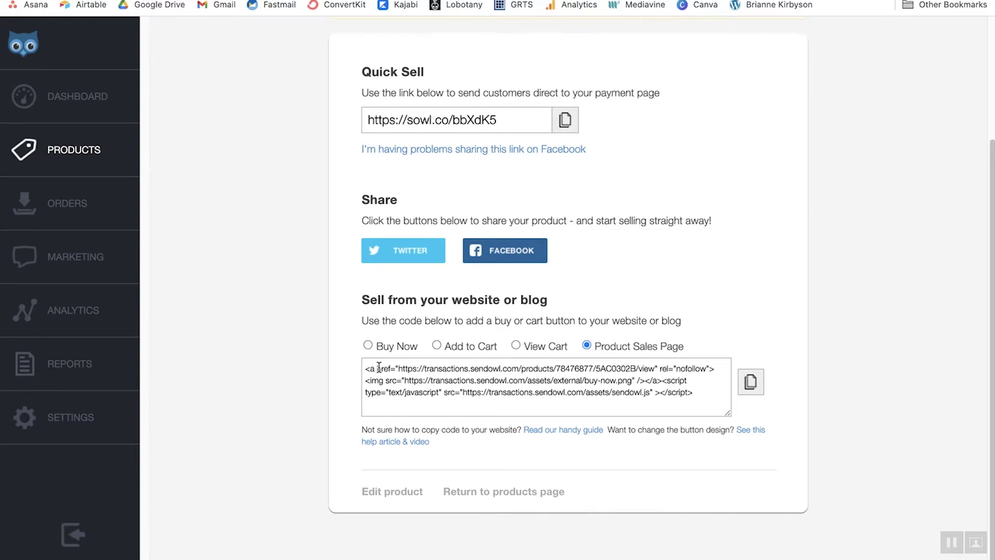
left_click_drag(398, 368, 653, 368)
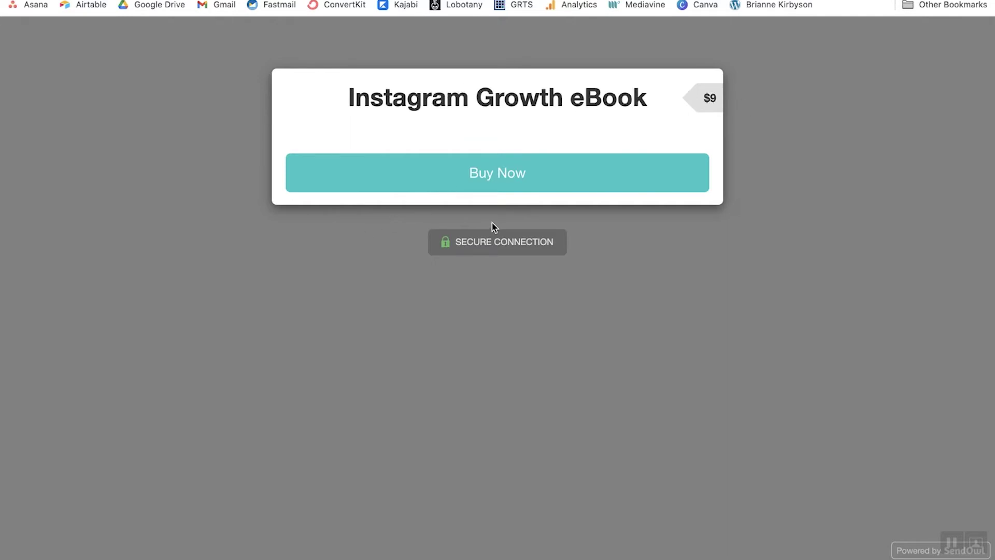
left_click(523, 176)
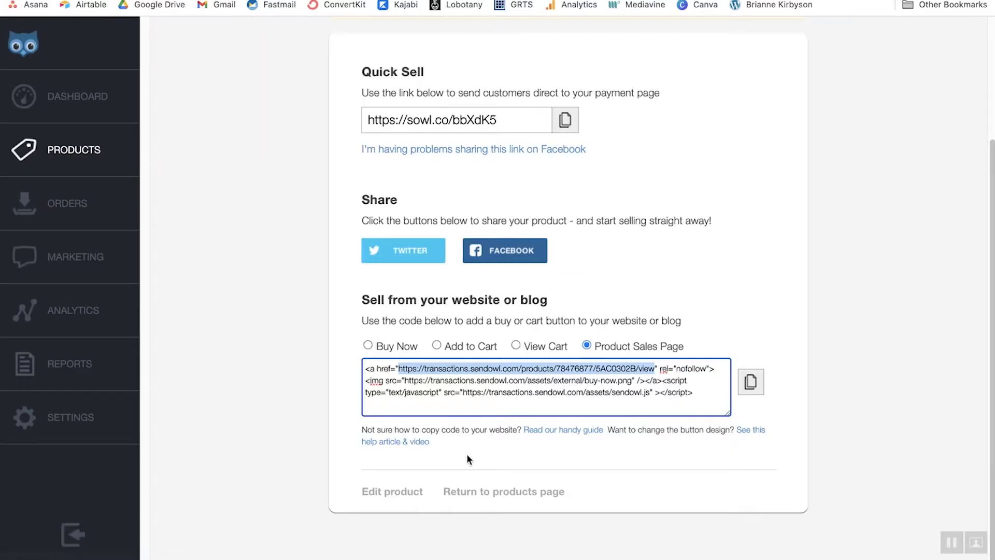
Edit the product's sales page details and choose ebook-mockup.png as the product image
left_click(386, 492)
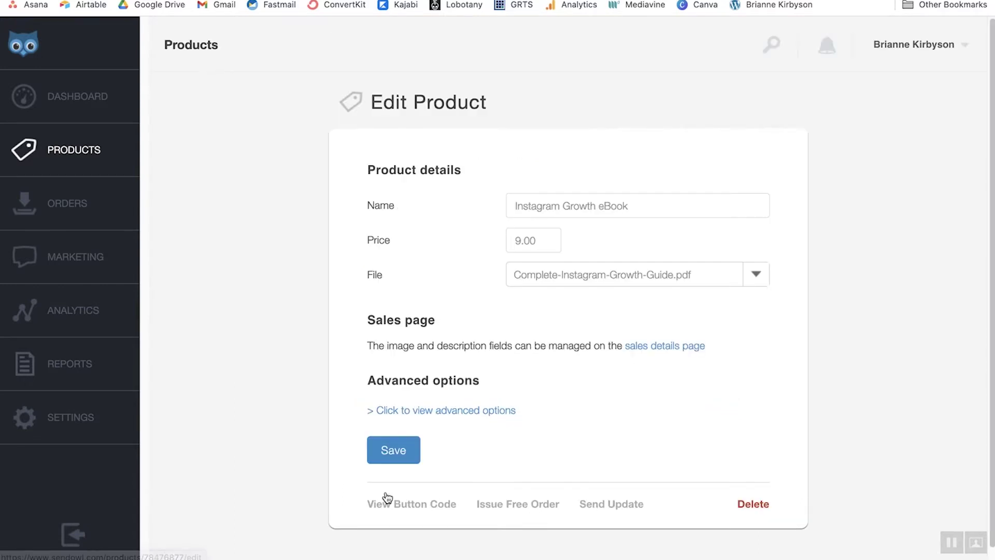
left_click(651, 346)
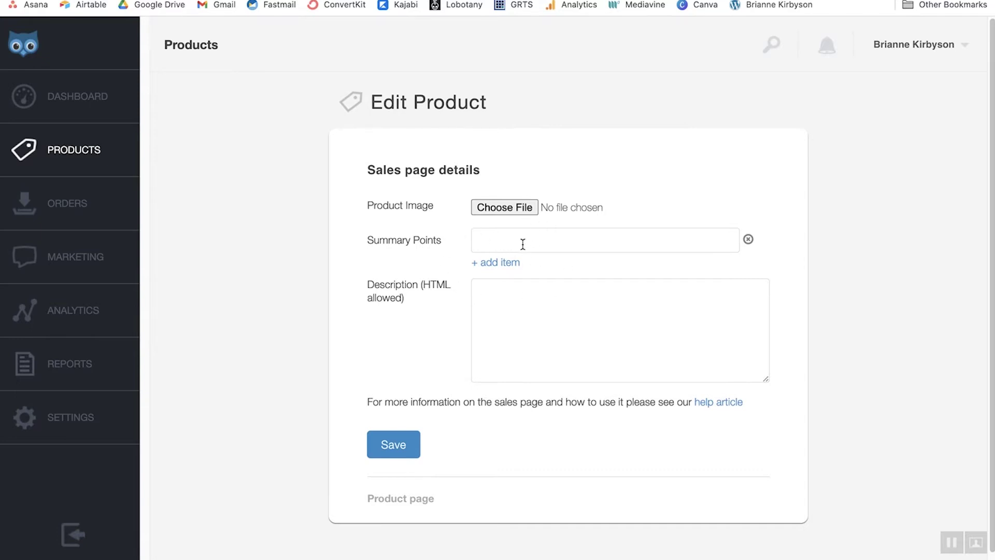
left_click(514, 208)
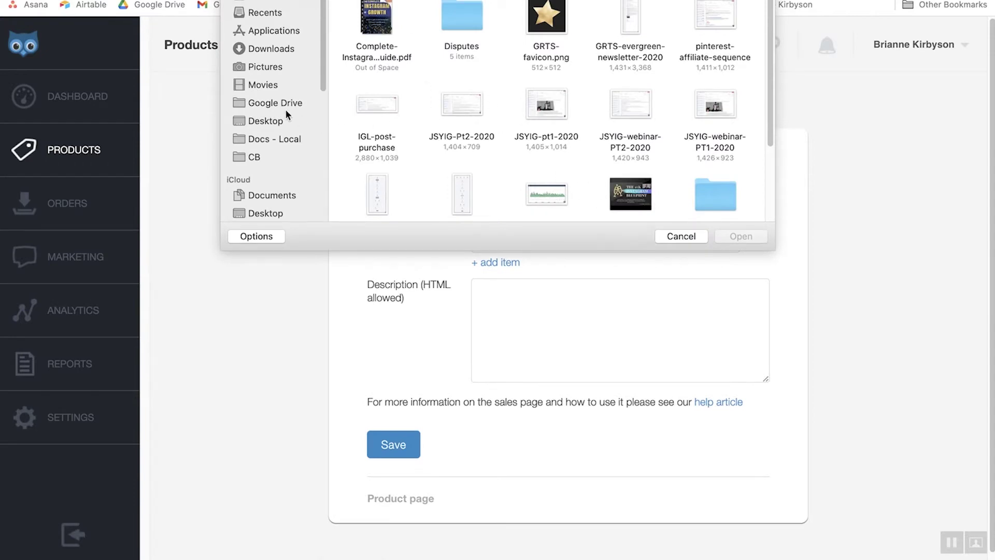
left_click(275, 139)
left_click(731, 236)
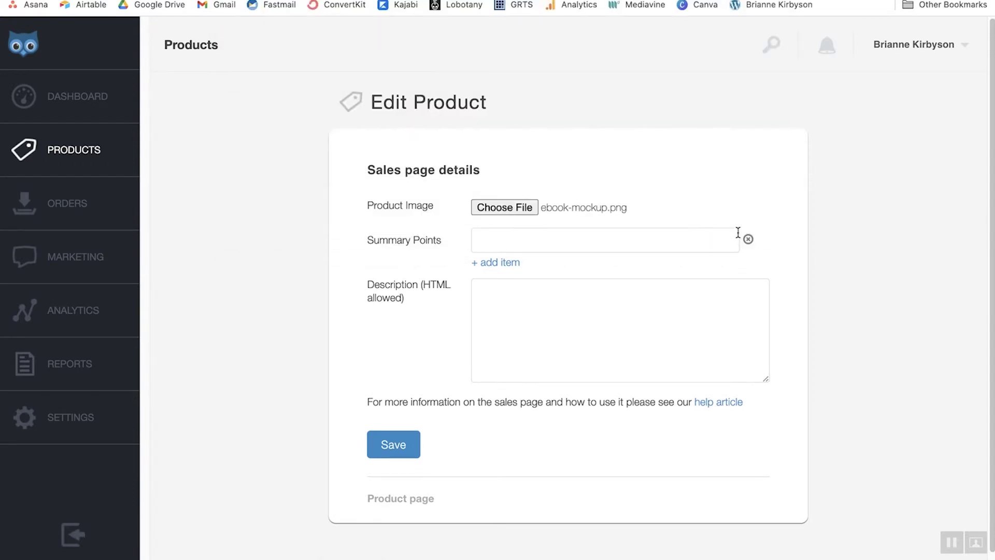
Paste the 36-page Instagram guide description, add the summary point "5 best free growth strategies", and save the sales page details
left_click(635, 332)
key("ctrl+v")
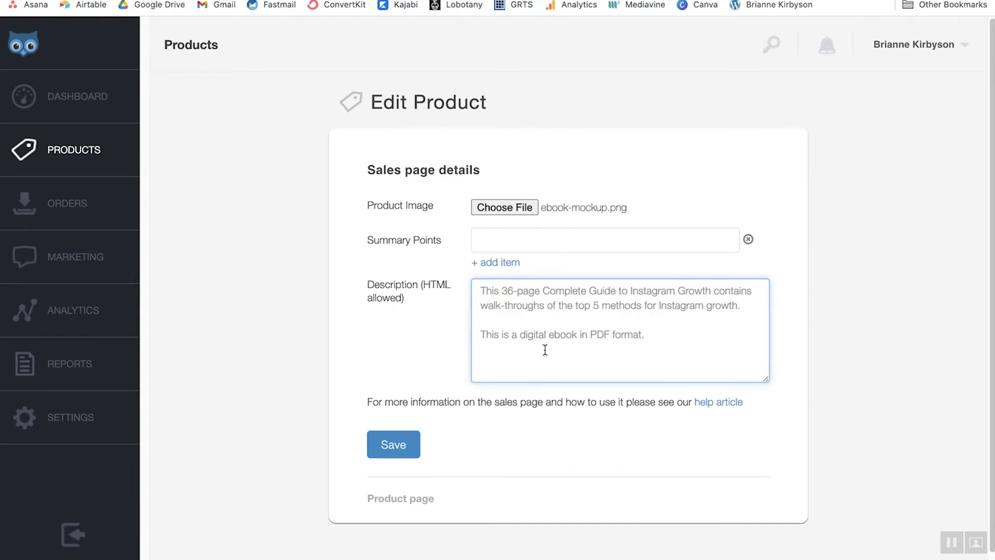
left_click(537, 242)
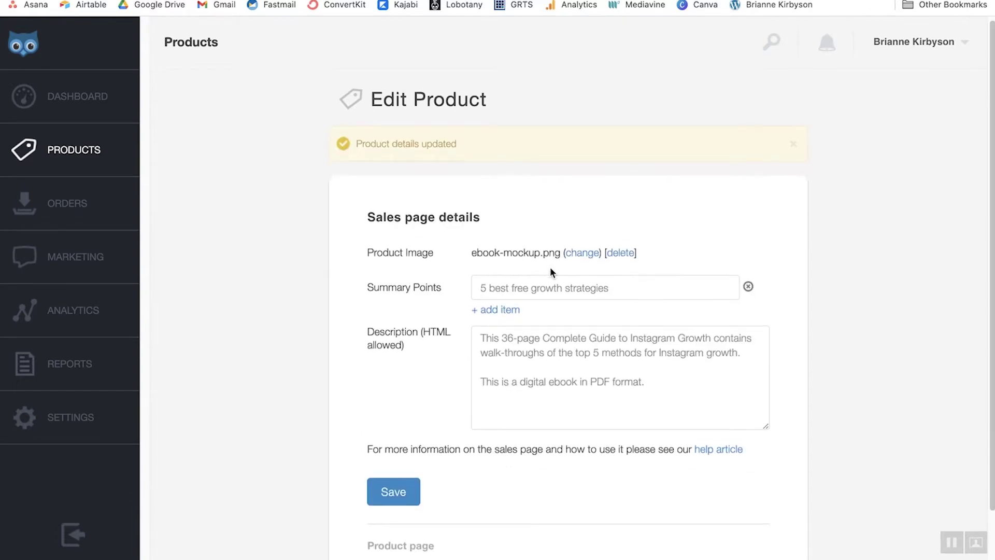
Add the summary points "top 2 paid growth strategies" and "how to monetize on Instagram with a small audience", and save the details
left_click(496, 309)
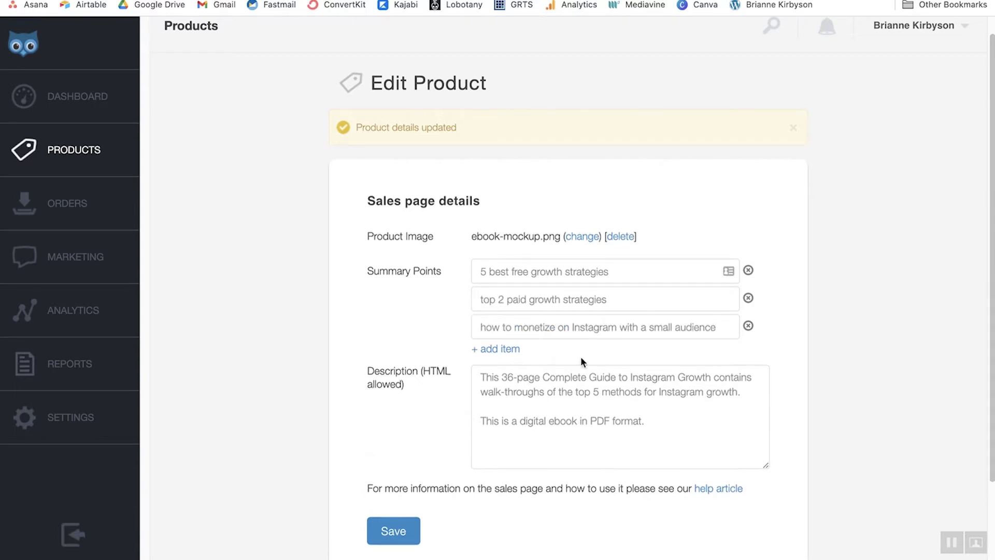
scroll(624, 351, "down", 3)
left_click(391, 443)
scroll(468, 434, "down", 3)
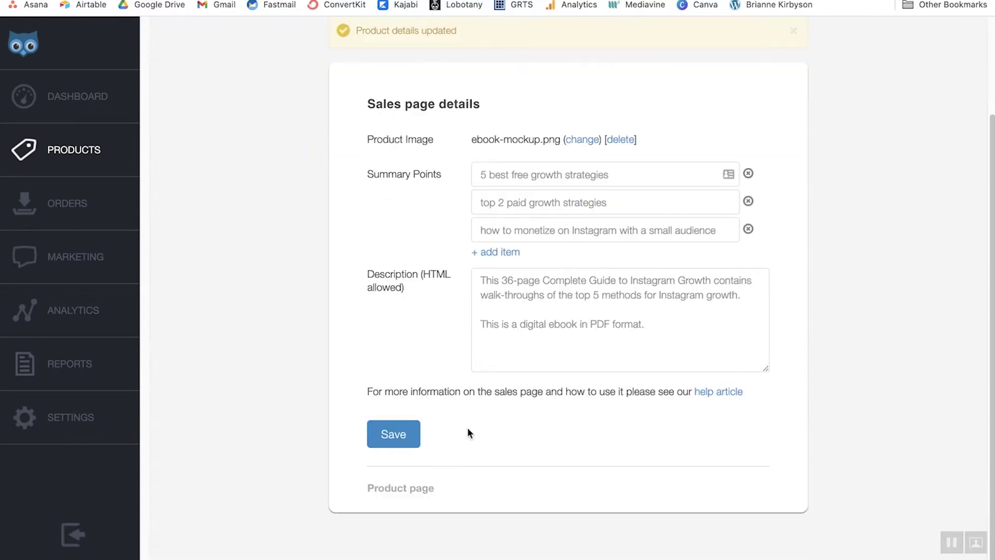
Return to the product's button code, copy the URL from the Product Sales Page code and open it in a new tab
left_click(415, 490)
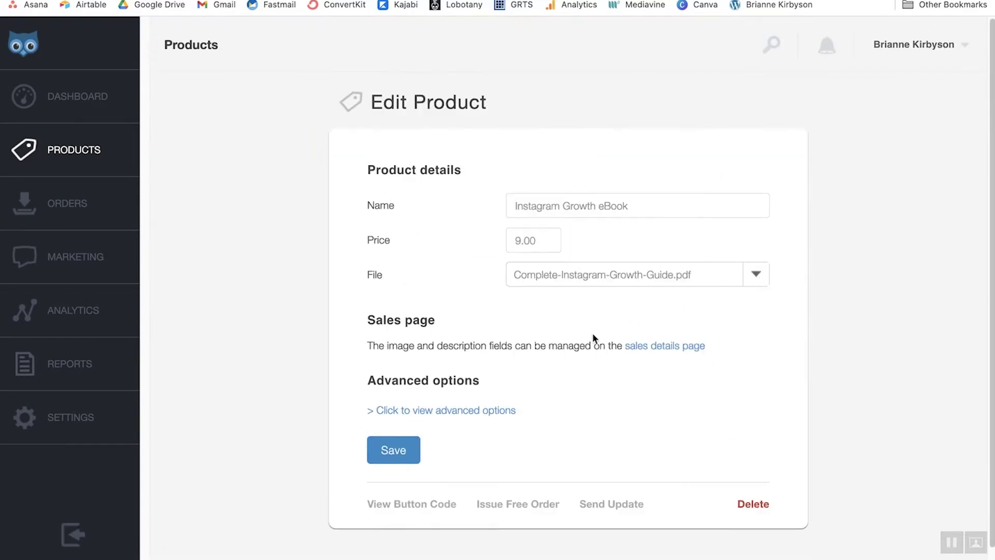
left_click(430, 508)
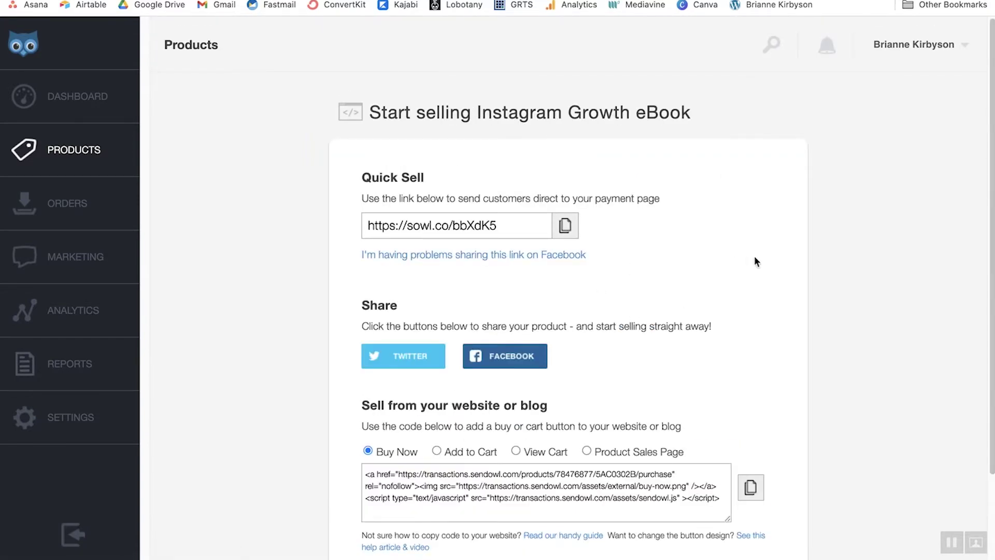
scroll(745, 267, "down", 3)
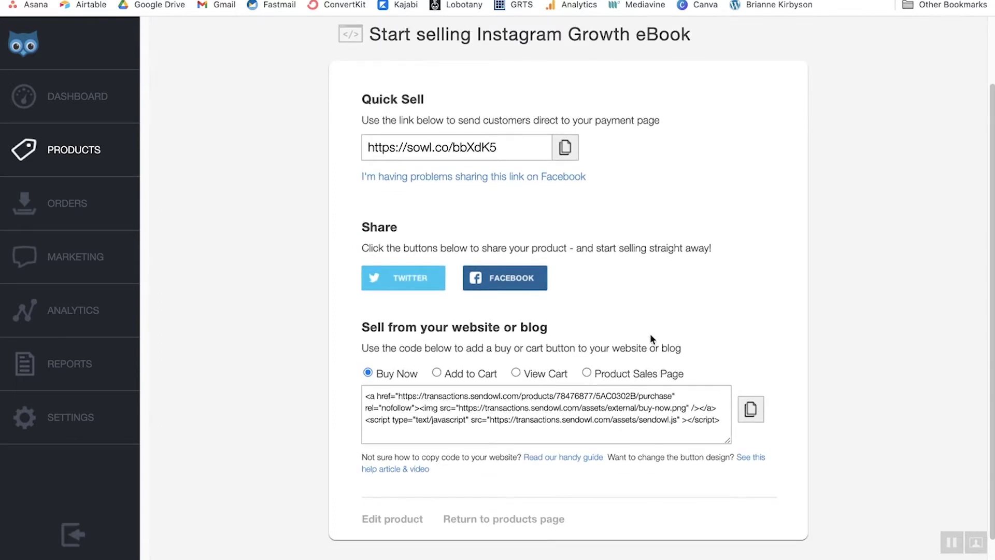
left_click(586, 372)
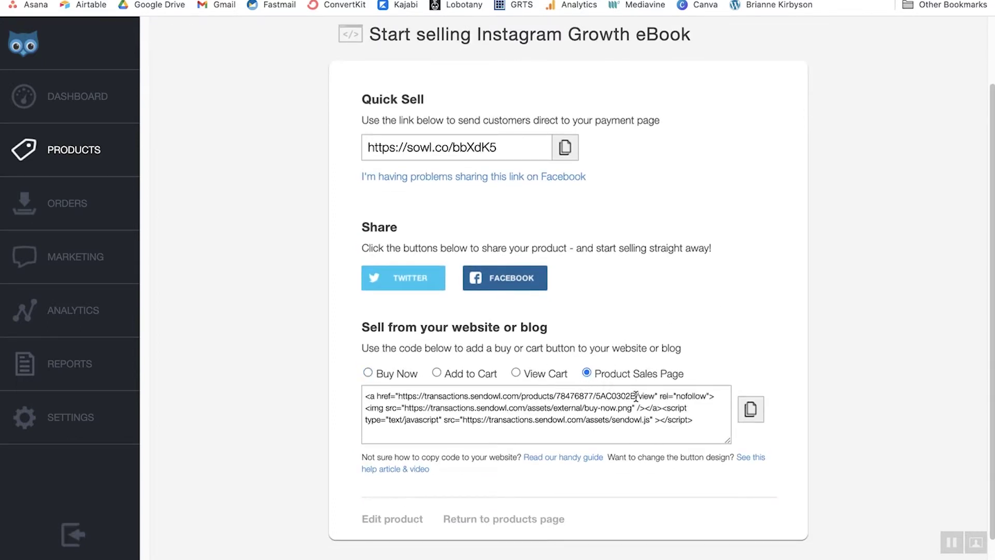
left_click_drag(655, 395, 399, 400)
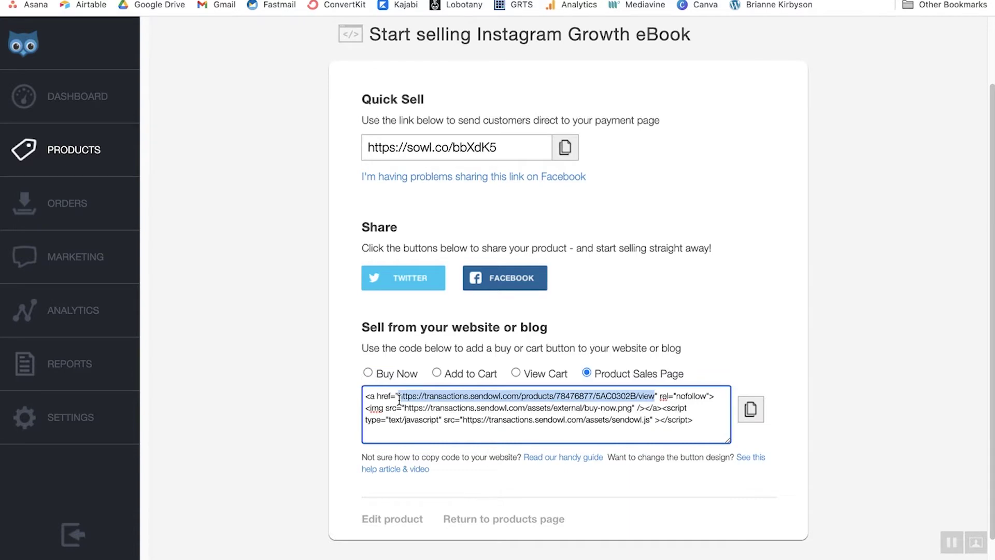
key("ctrl+c")
key("ctrl+t")
key("ctrl+v")
key("Return")
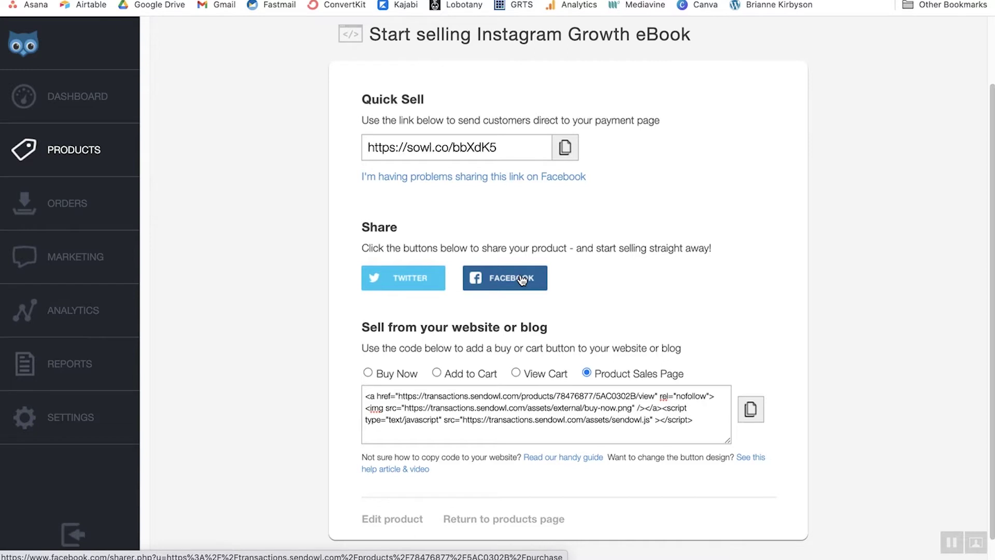
Open the Instagram Growth eBook product for editing and expand its advanced options
left_click(407, 523)
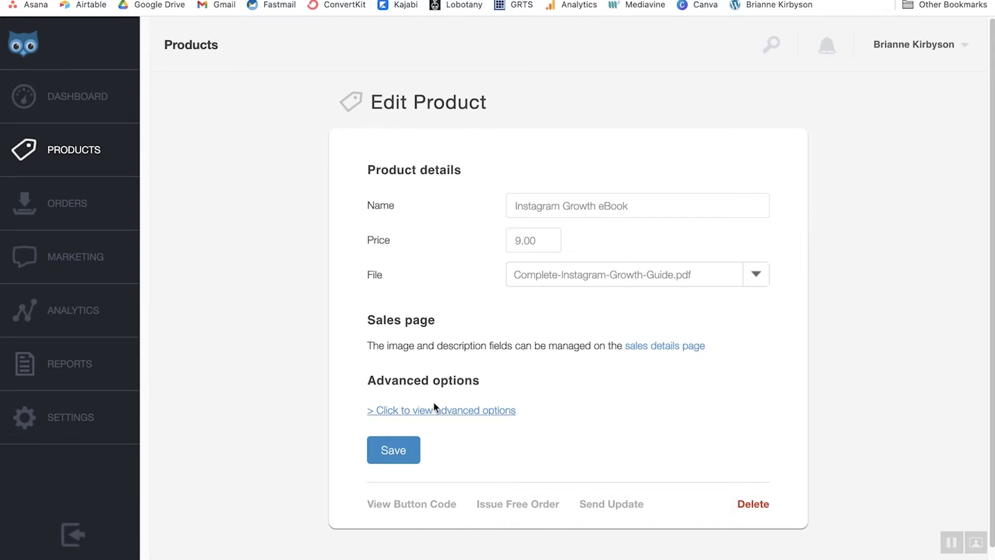
left_click(444, 417)
scroll(686, 404, "down", 2)
scroll(689, 409, "down", 2)
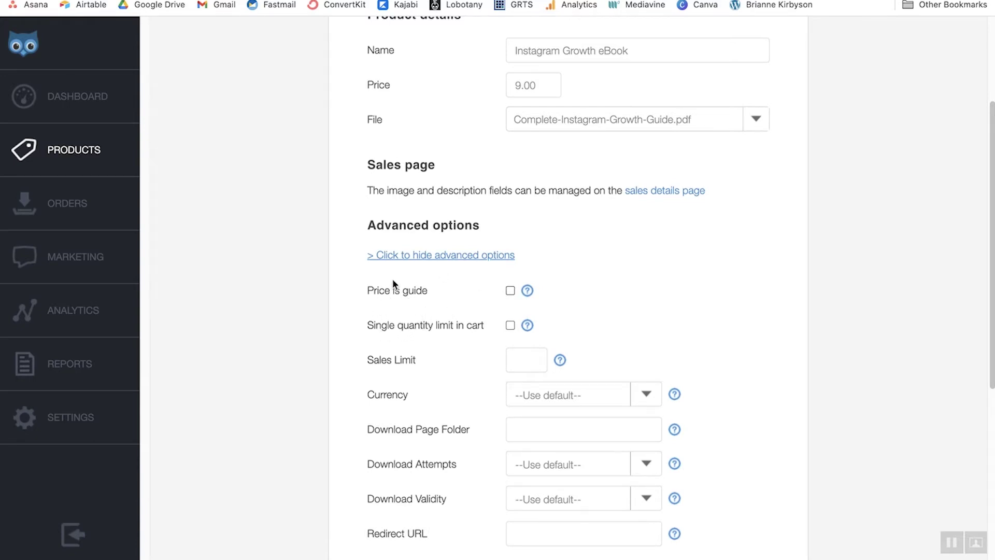
scroll(392, 279, "down", 5)
Look through the currencies available for the product and close the list without choosing one
left_click(643, 179)
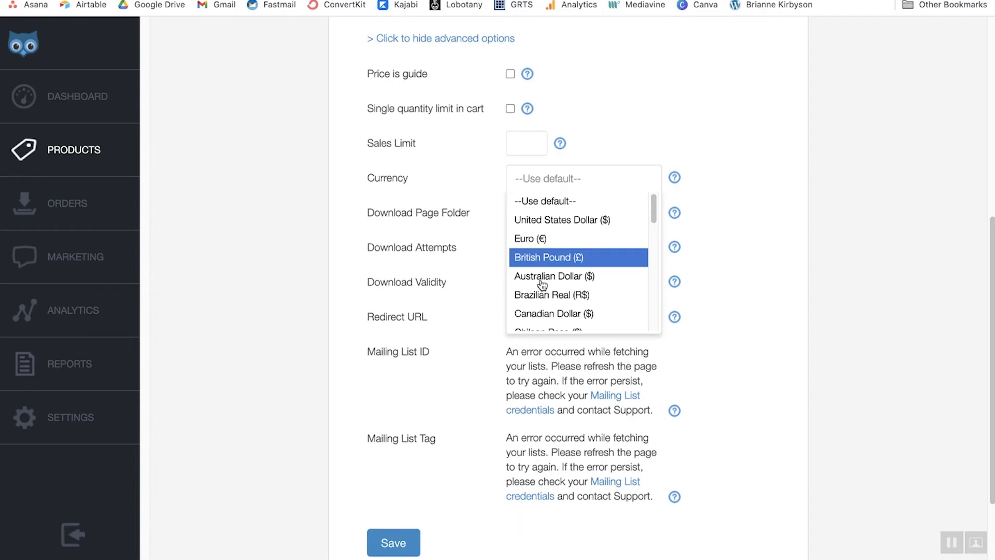
scroll(588, 251, "down", 1)
left_click(722, 167)
scroll(723, 169, "down", 1)
scroll(579, 222, "up", 3)
scroll(369, 313, "down", 1)
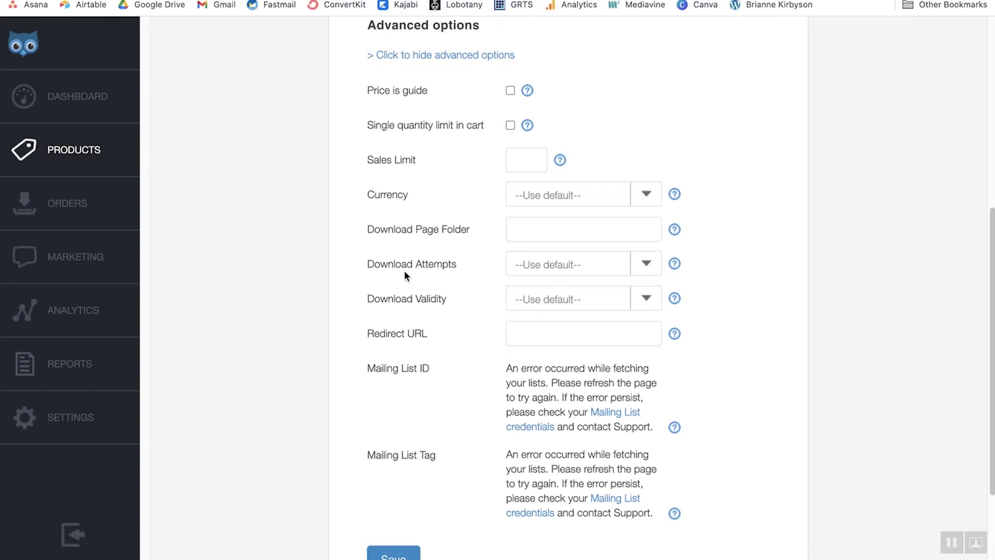
Set the product's Download Attempts to 3 download attempts and check the help note for Redirect URL
left_click(647, 266)
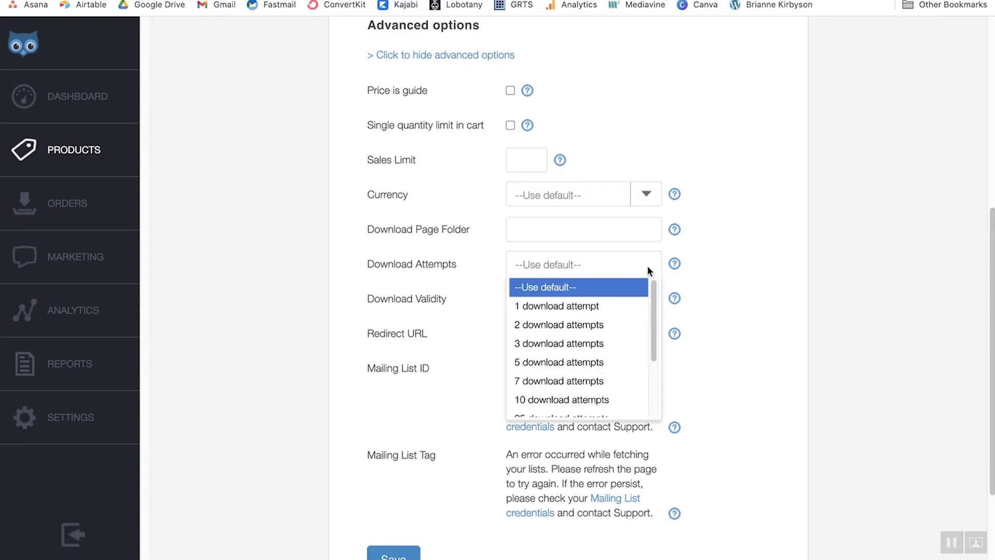
left_click(600, 344)
left_click(717, 281)
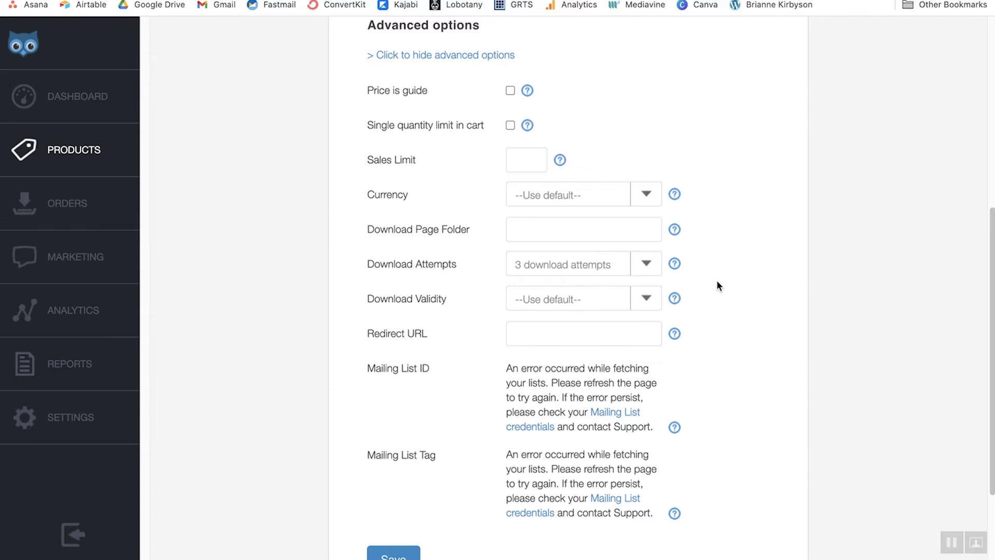
scroll(415, 304, "down", 1)
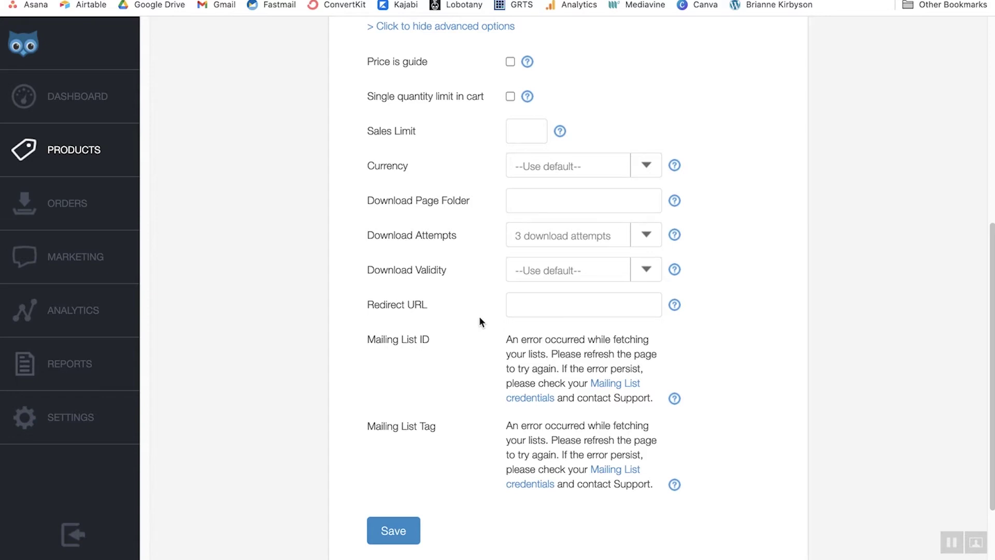
mouse_move(674, 304)
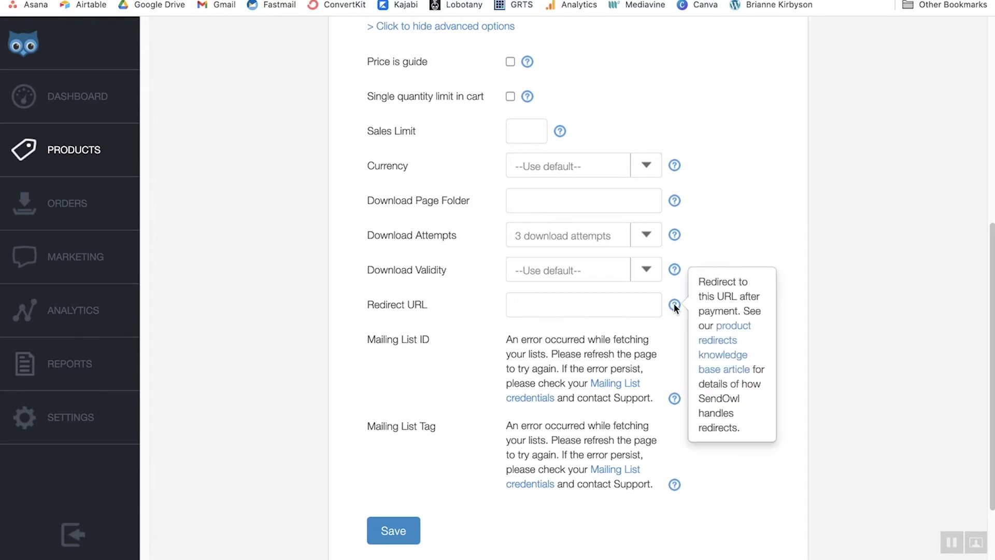
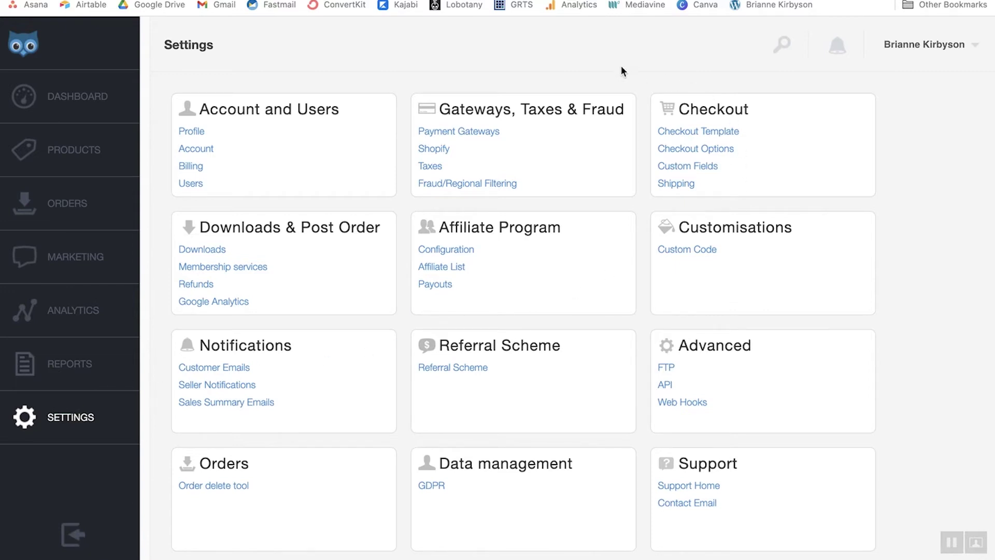
Go from the Customer Emails settings to the email templates and open the New order template for editing
left_click(226, 366)
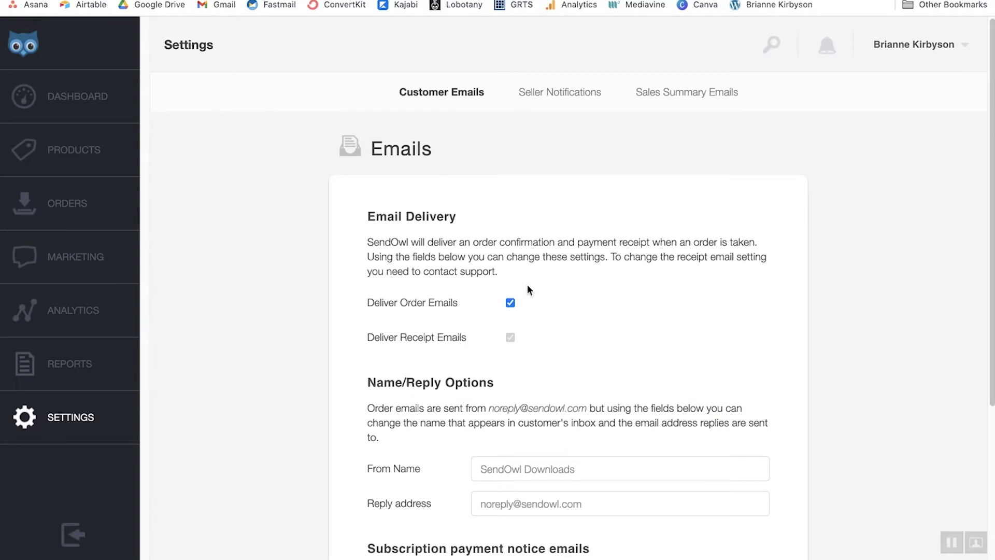
scroll(396, 350, "down", 3)
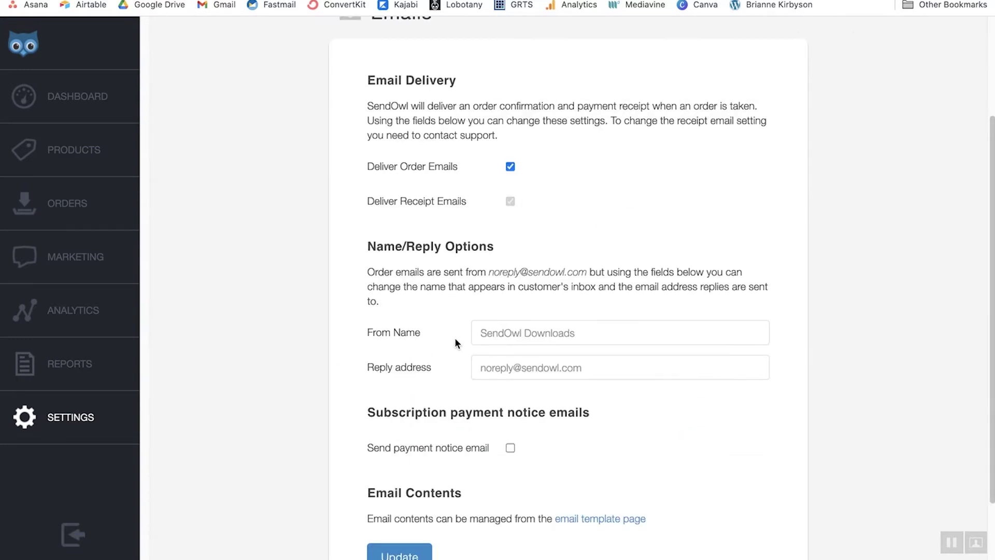
scroll(459, 337, "down", 2)
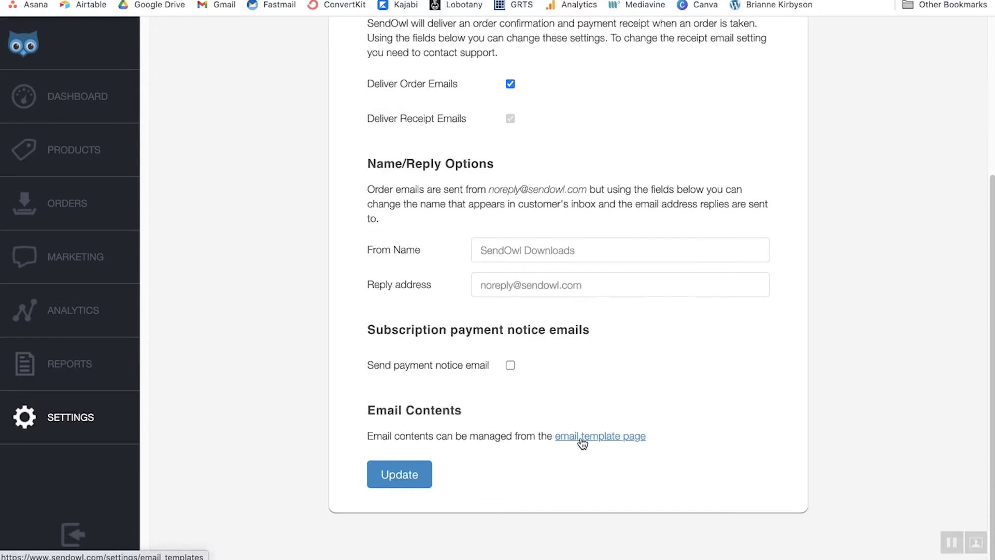
left_click(582, 440)
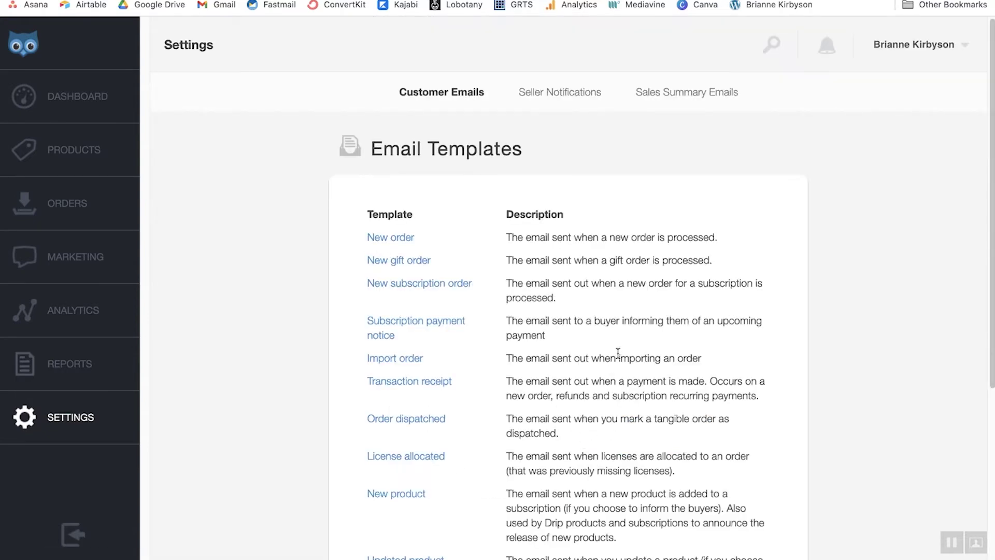
scroll(614, 358, "down", 3)
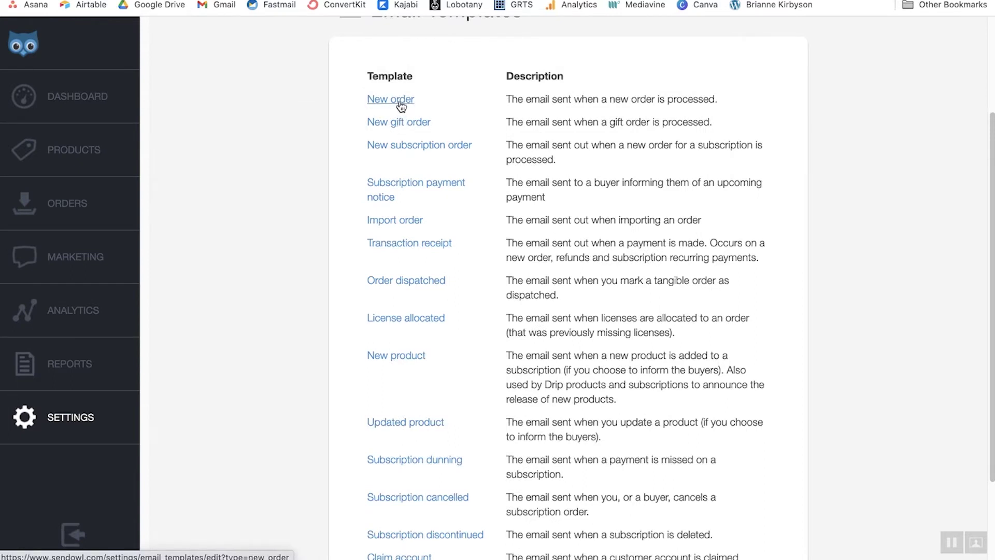
left_click(398, 101)
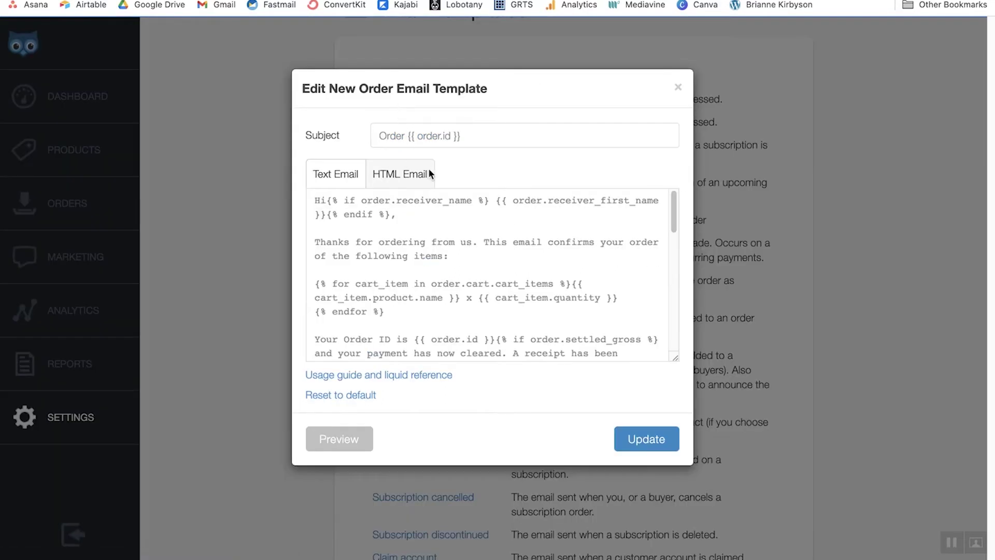
Check the HTML version of the New Order email template and return to the text version
key("ctrl+a")
key("BackSpace")
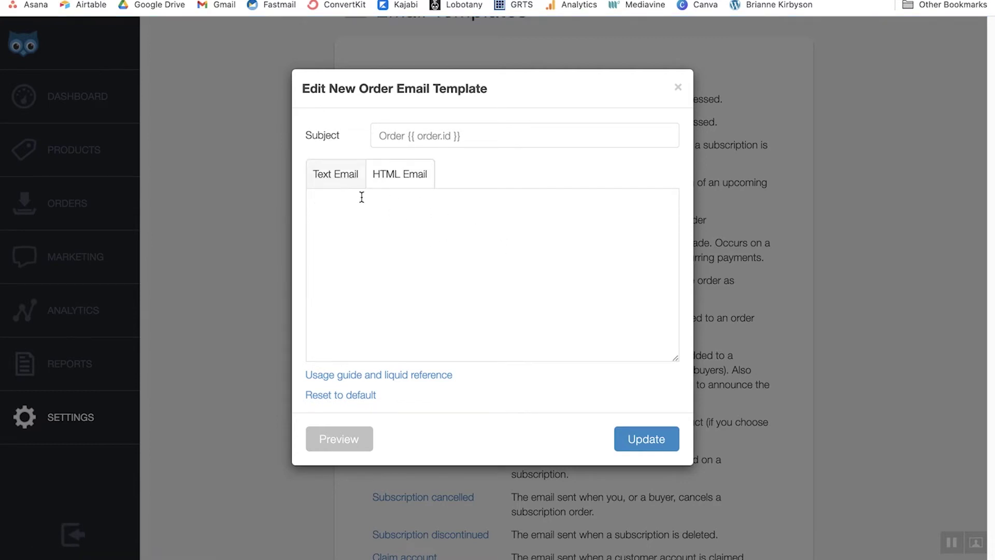
left_click(338, 181)
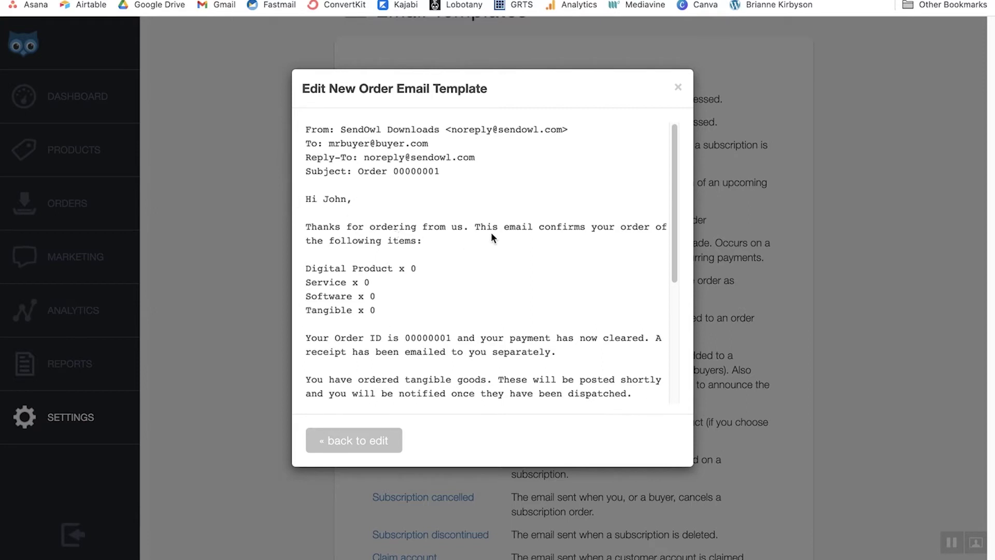
Read the New Order email preview through the download instructions to the sign-off and return to editing
scroll(394, 248, "down", 2)
scroll(406, 280, "down", 3)
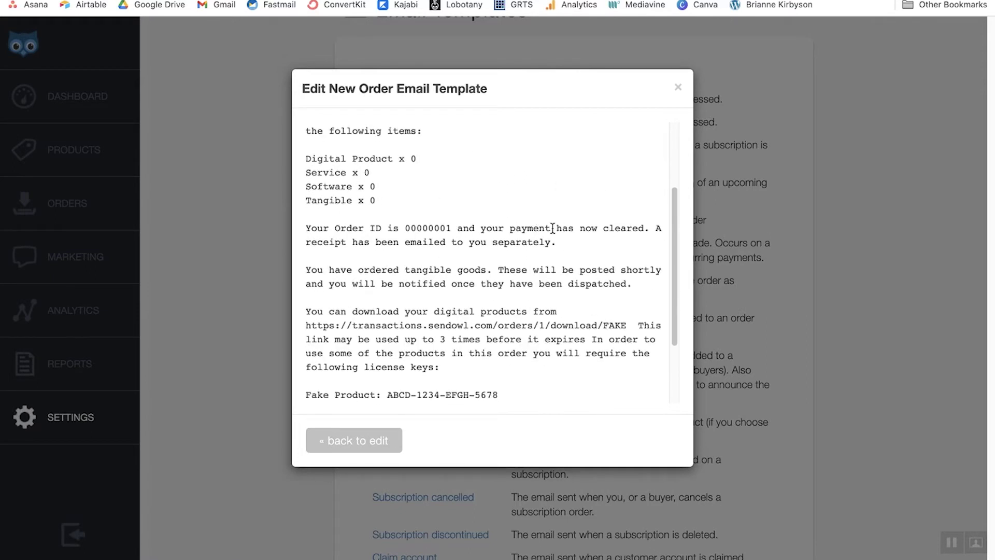
scroll(552, 228, "down", 2)
left_click_drag(306, 258, 646, 314)
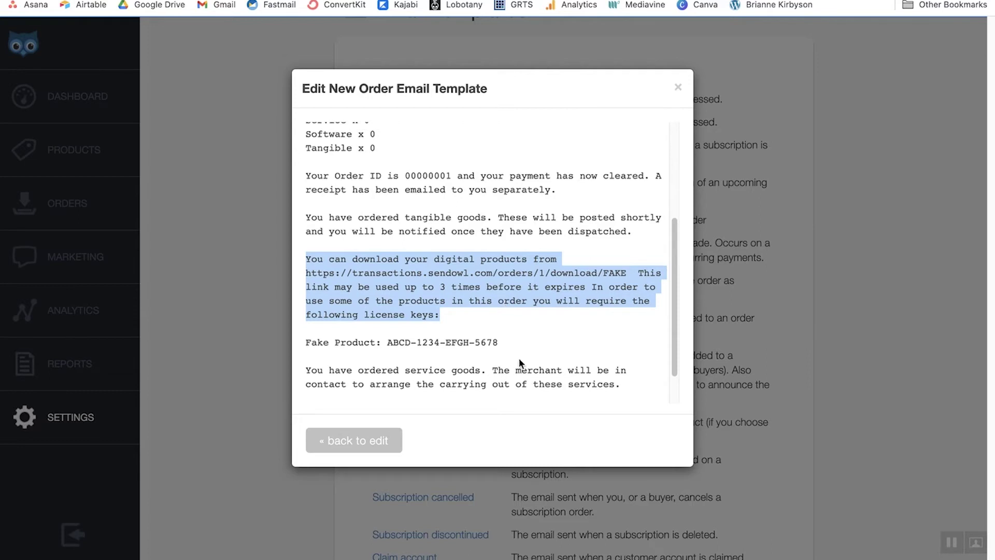
left_click(502, 319)
scroll(501, 319, "down", 1)
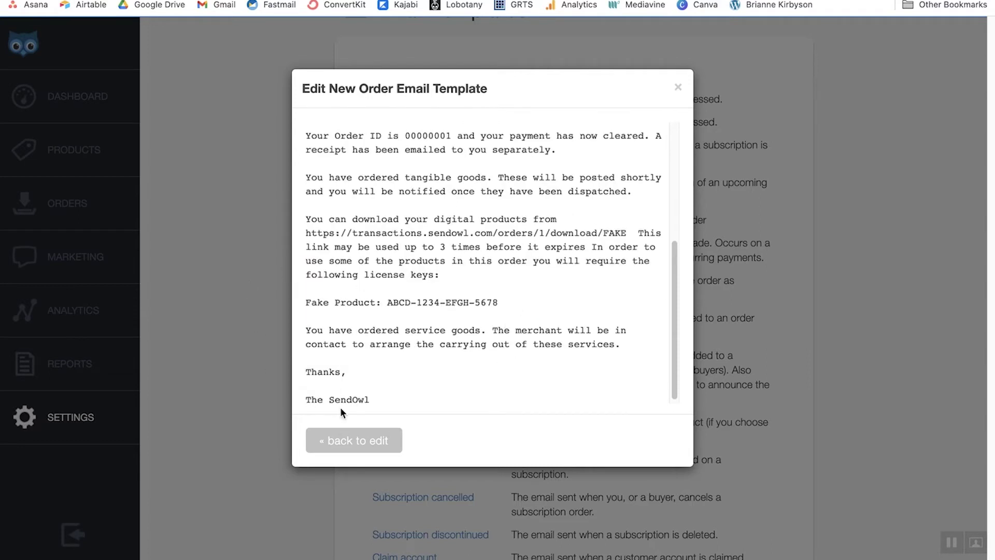
left_click(341, 440)
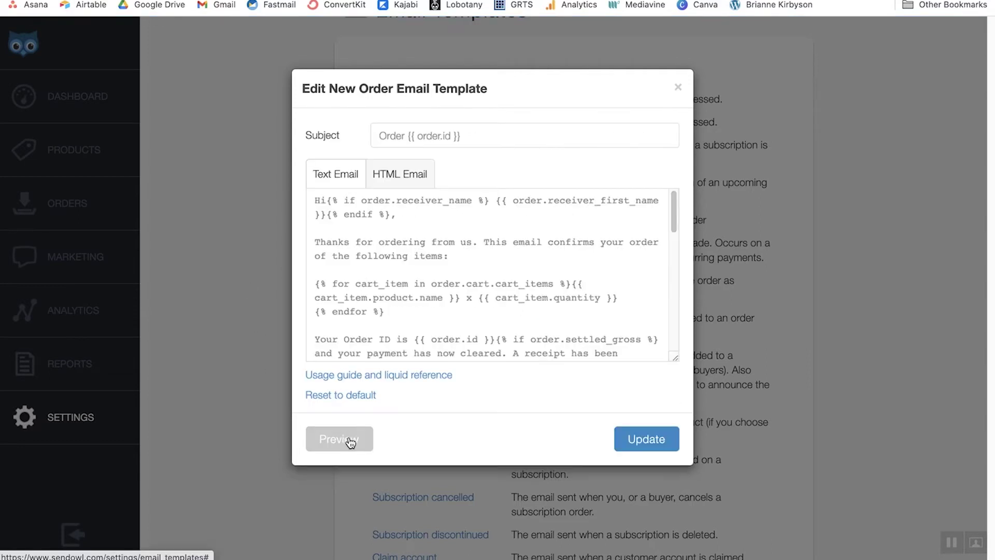
Replace the sign-off "The SendOwl" at the end of the text email with the sender's first name followed by "@ Course Boss"
scroll(506, 247, "down", 2)
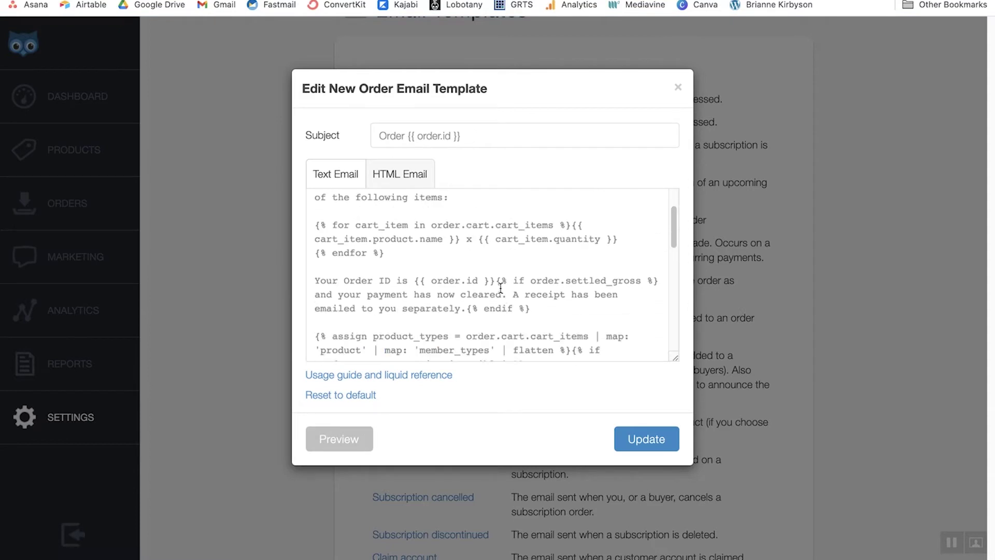
scroll(431, 299, "down", 1)
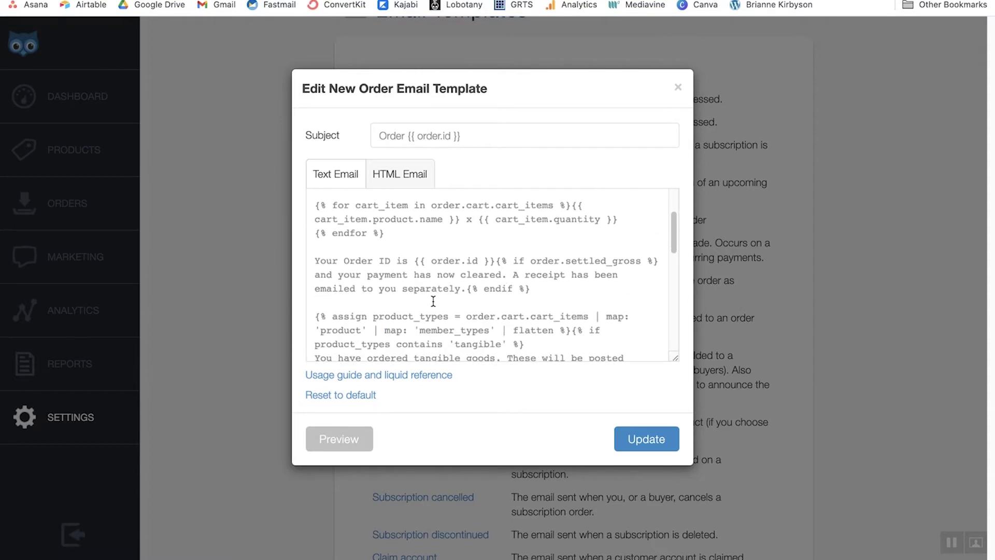
scroll(433, 301, "down", 5)
scroll(433, 301, "down", 3)
left_click_drag(378, 351, 314, 351)
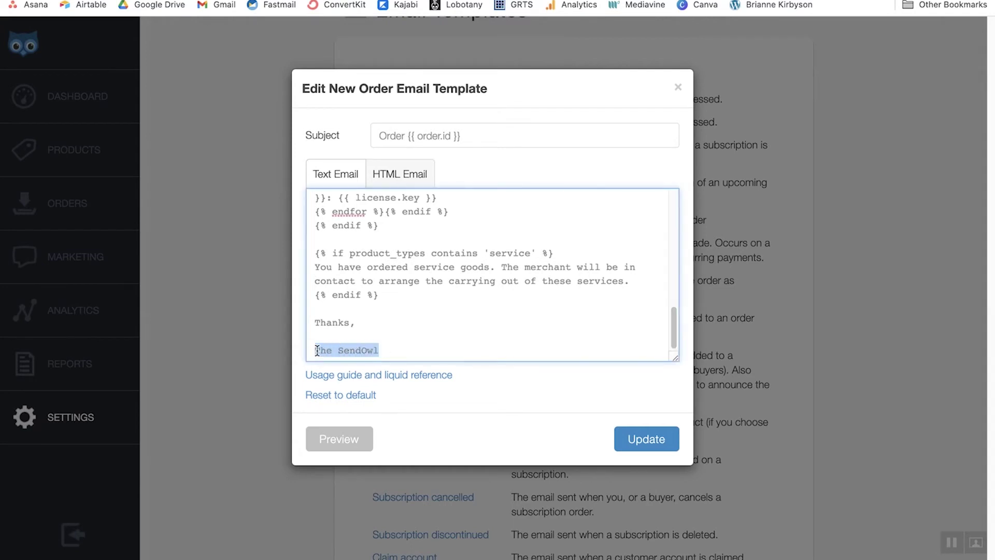
type("Brie @ ")
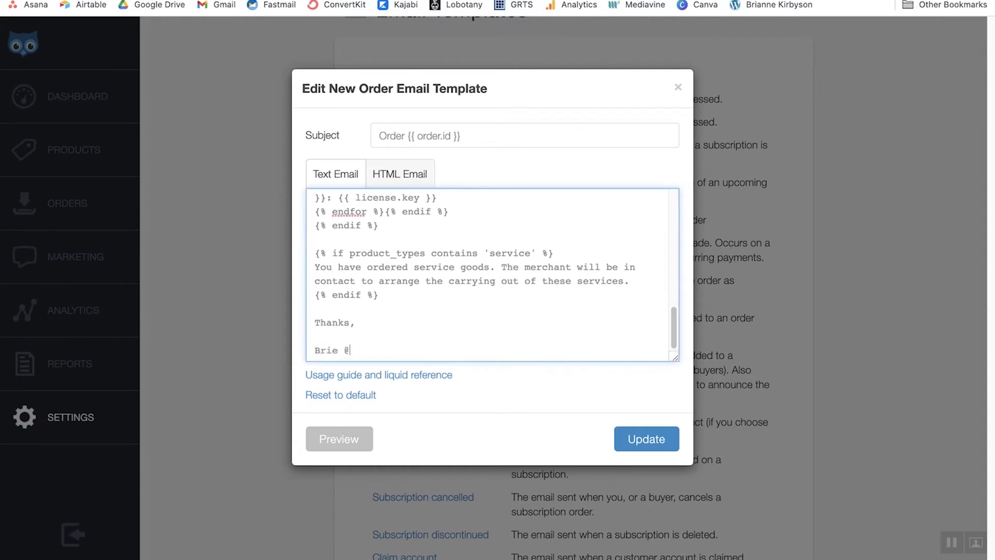
type("Course Boss")
Preview the New Order email with its edited sign-off and return to editing
left_click(338, 449)
scroll(581, 344, "up", 6)
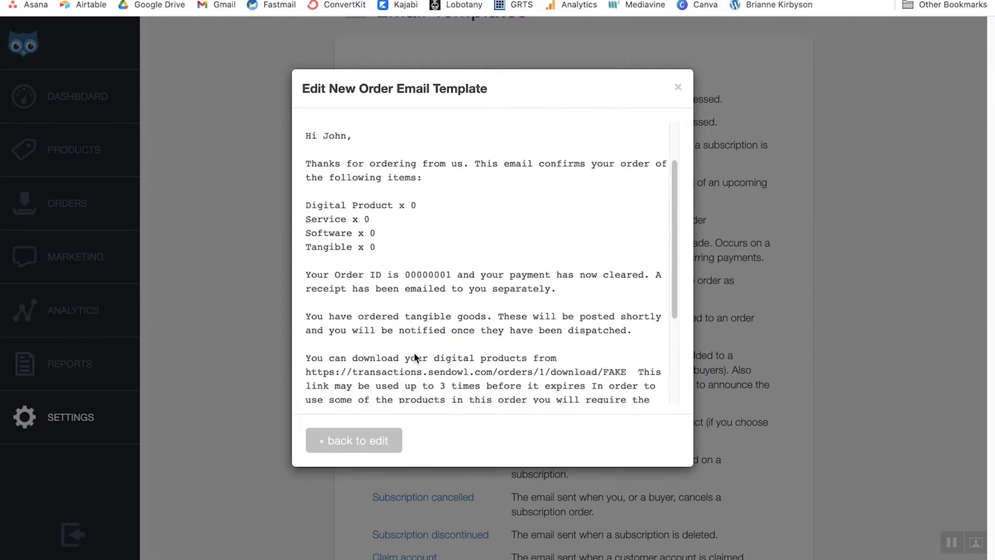
left_click(356, 440)
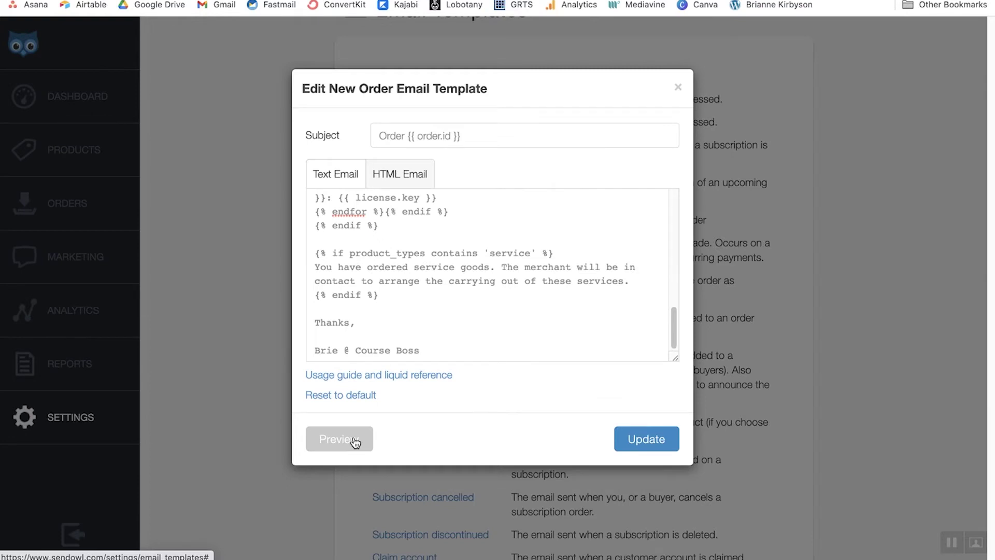